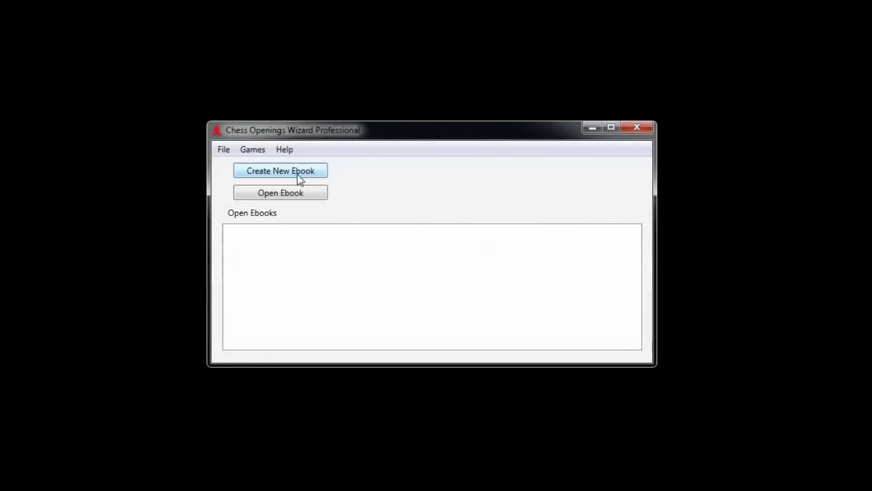
Create a new ebook named "demonstrate speed learning" in the Ebooks folder.
left_click(298, 171)
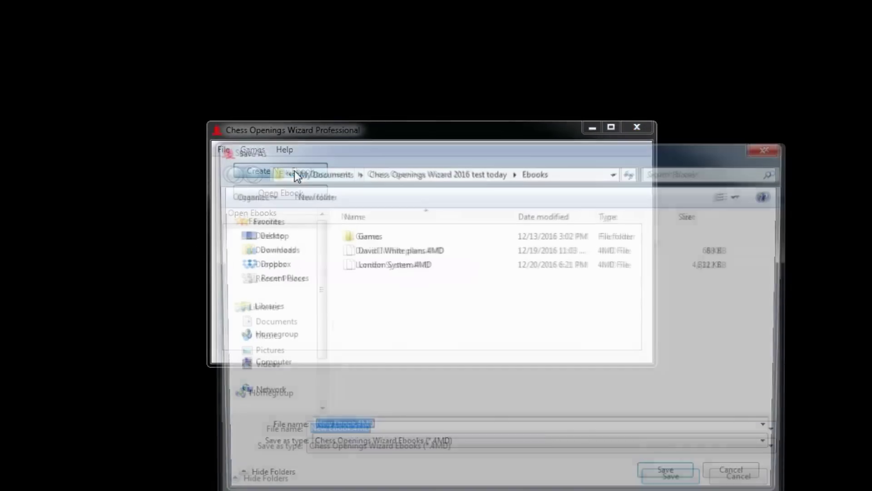
type("dem")
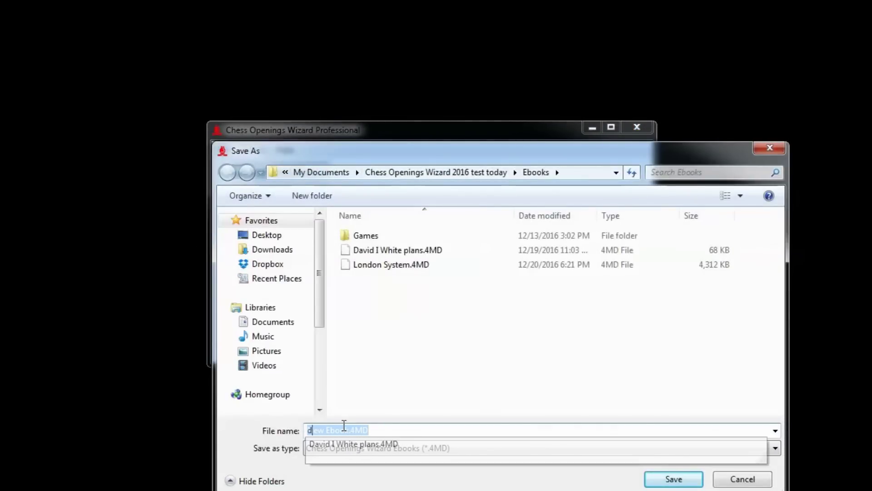
type("onst")
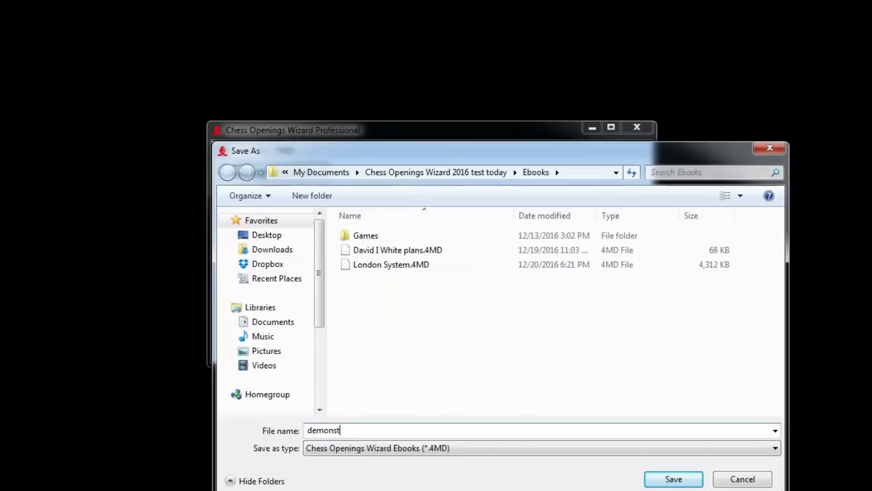
type("rate speed learning")
key("Return")
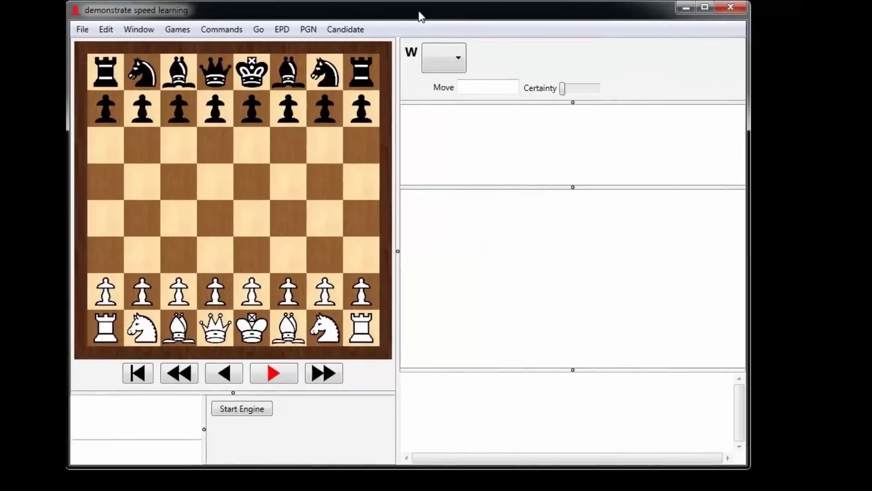
Enlarge the ebook window and resize its panes to give the chessboard more room.
left_click_drag(749, 466, 803, 488)
left_click_drag(234, 411, 241, 436)
left_click_drag(399, 261, 451, 263)
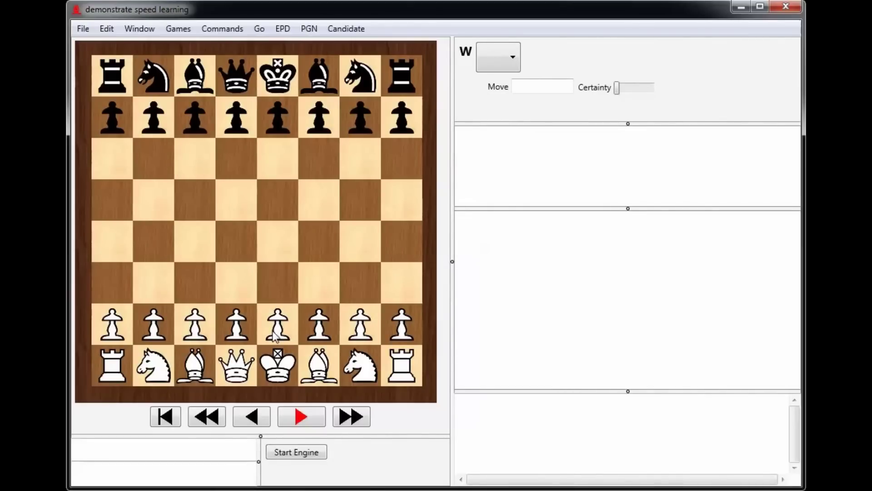
Enter the French Defence moves 1.e4 e6 2.d4 d5 3.Nc3 Bb4 on the board.
left_click_drag(275, 336, 277, 240)
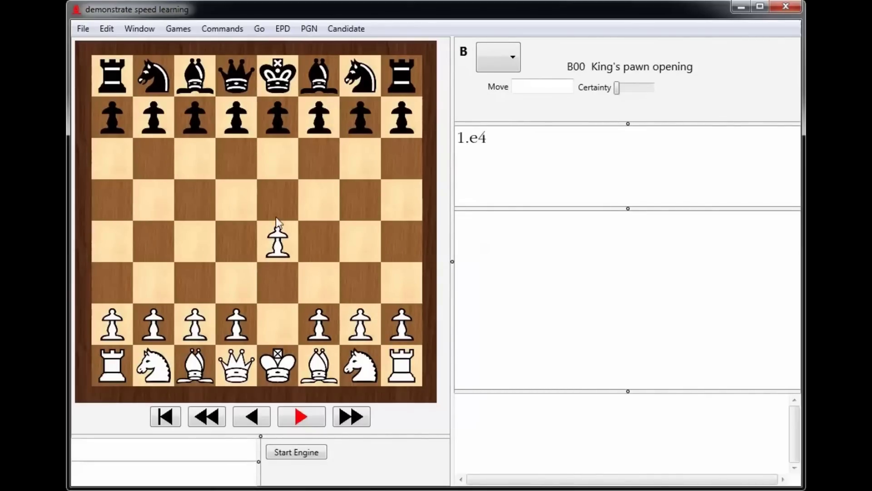
left_click_drag(280, 111, 275, 158)
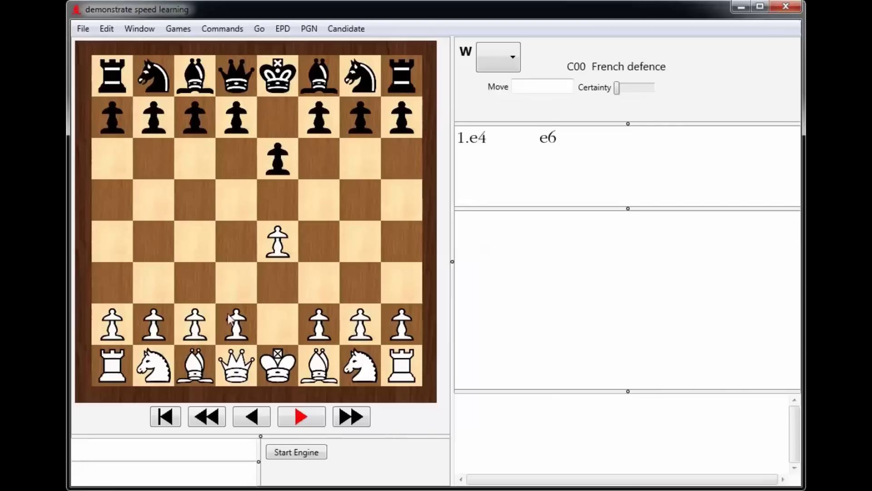
left_click_drag(234, 333, 237, 243)
left_click_drag(236, 114, 237, 201)
left_click_drag(147, 364, 197, 285)
left_click_drag(319, 77, 157, 243)
Continue the line on the board with 4.e5 c5 5.a3 Bxc3+ 6.bxc3 Qc7 7.Qg4 f5.
left_click_drag(294, 240, 280, 202)
left_click_drag(195, 117, 196, 201)
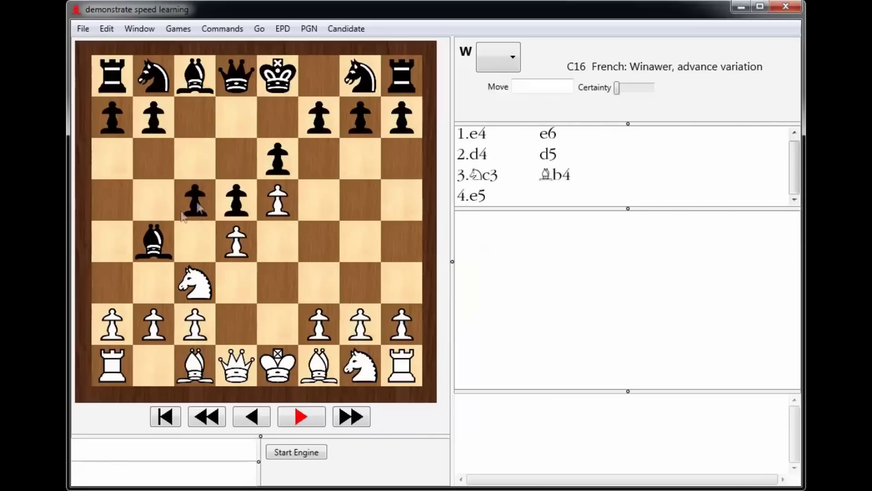
left_click_drag(113, 320, 112, 282)
left_click_drag(154, 241, 195, 286)
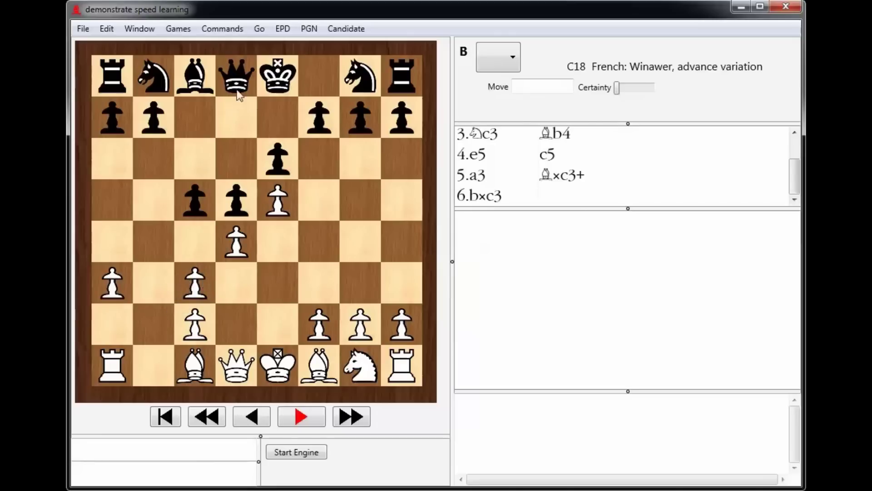
left_click_drag(241, 84, 194, 116)
left_click_drag(235, 364, 360, 241)
left_click_drag(323, 117, 317, 205)
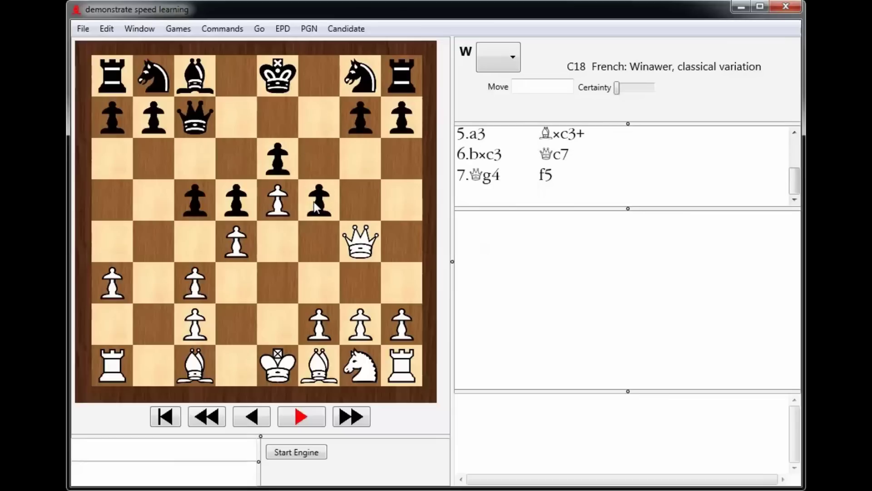
Select speed learning positions from the starting position, erasing all existing ones first and including only Black to move.
left_click(224, 28)
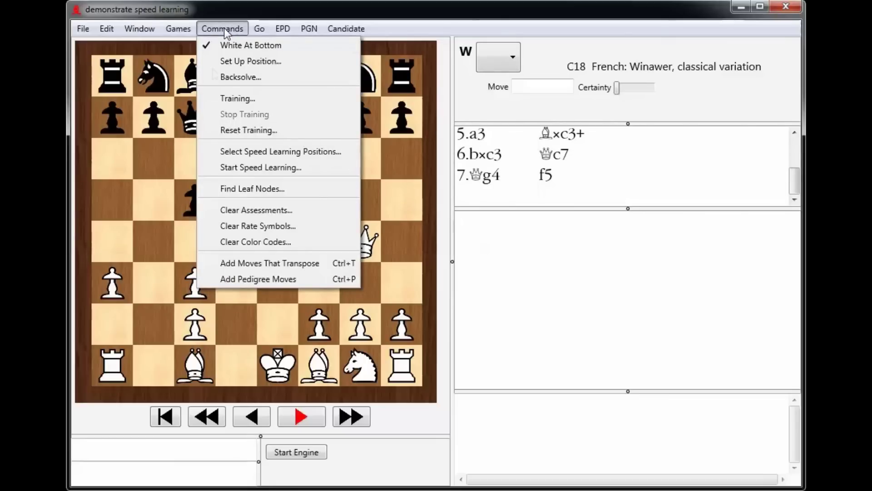
left_click(338, 154)
left_click_drag(379, 93, 442, 107)
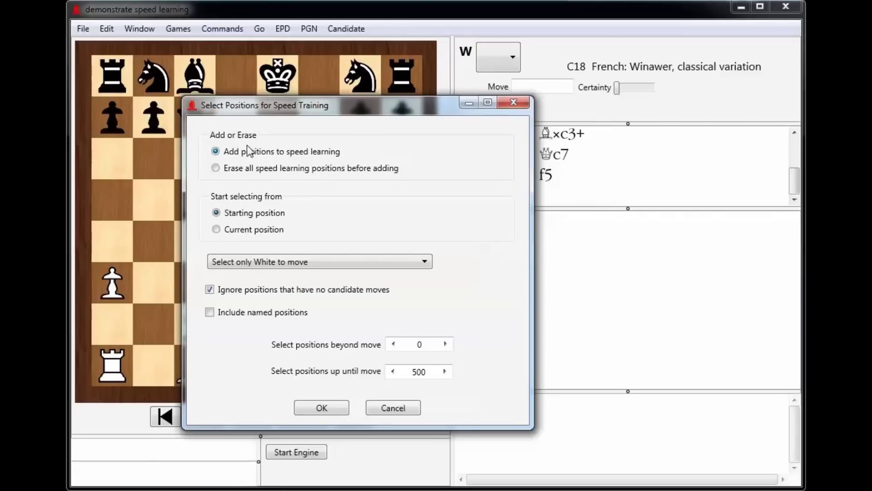
left_click(216, 167)
left_click(292, 262)
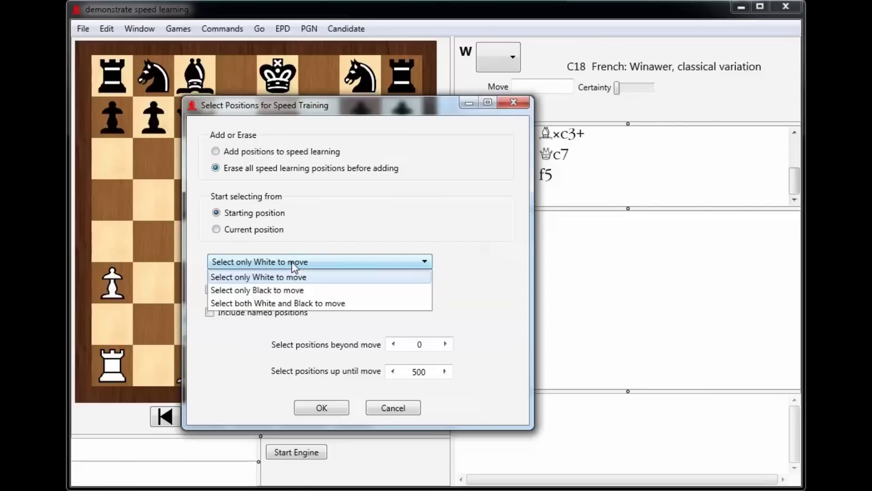
left_click(273, 290)
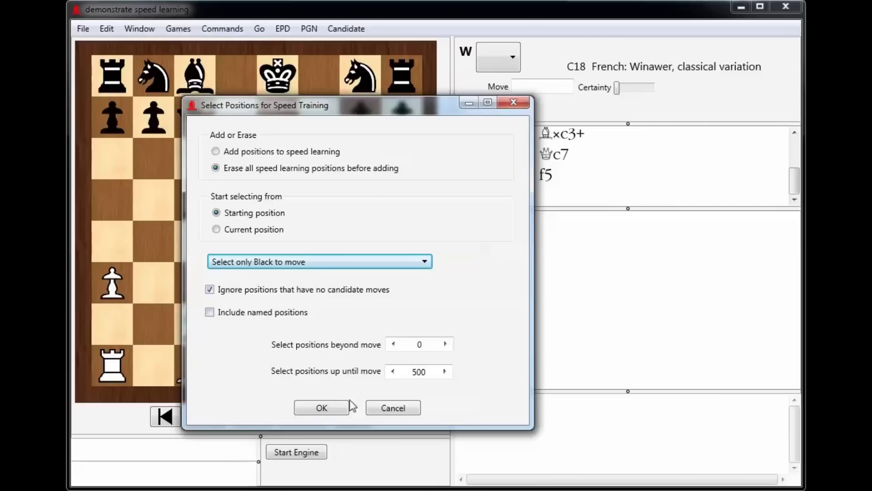
left_click(323, 408)
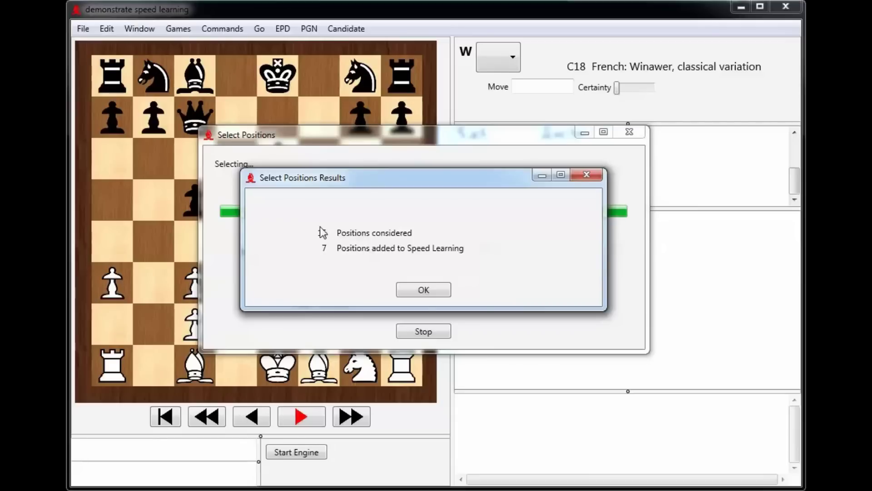
left_click(435, 293)
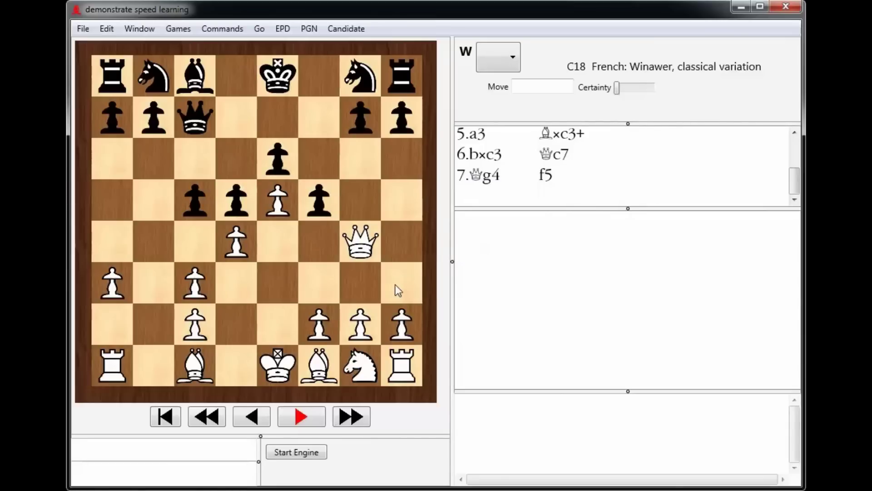
Start speed learning and reduce the times before arrow, after arrow and between diagrams to their minimum.
left_click(223, 28)
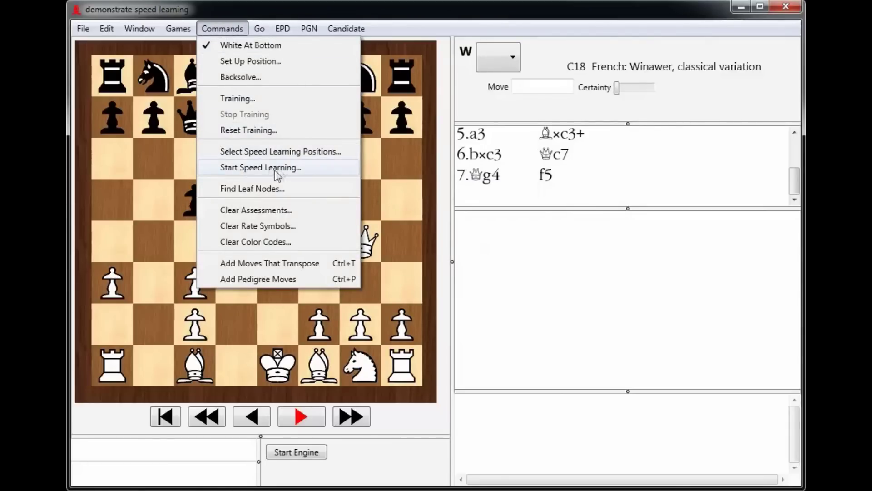
left_click(260, 167)
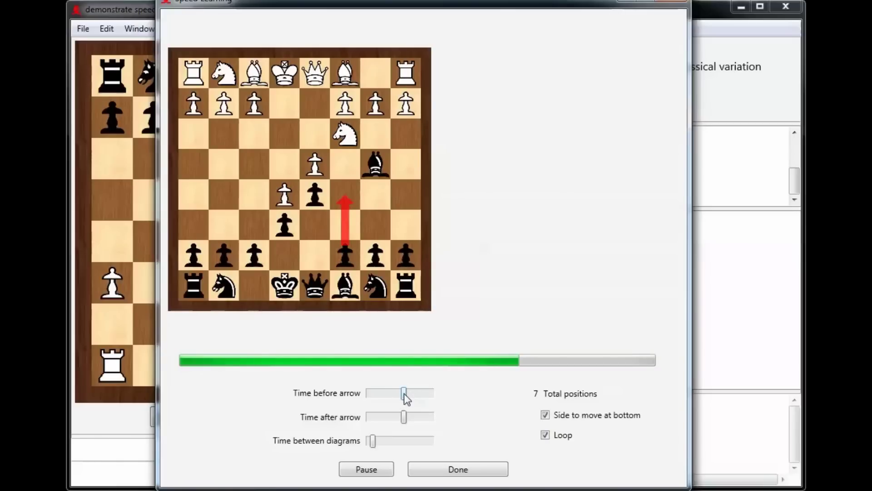
left_click_drag(404, 393, 369, 393)
left_click_drag(403, 416, 368, 416)
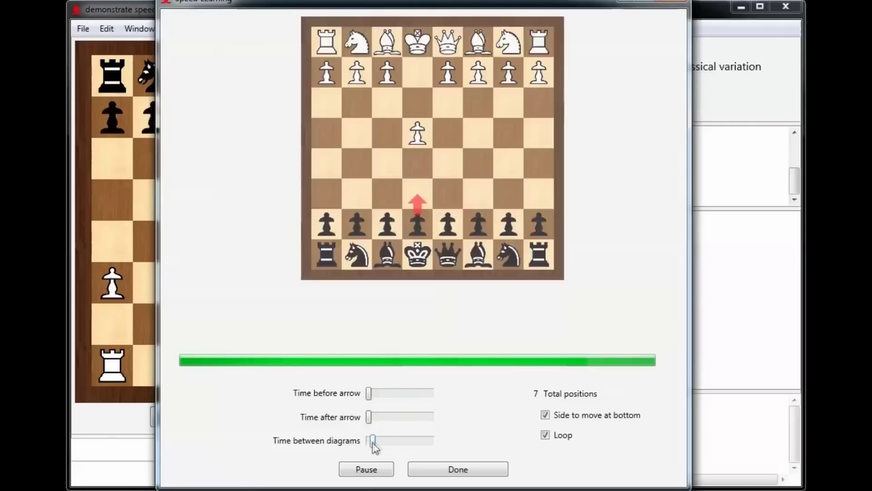
left_click_drag(372, 441, 366, 443)
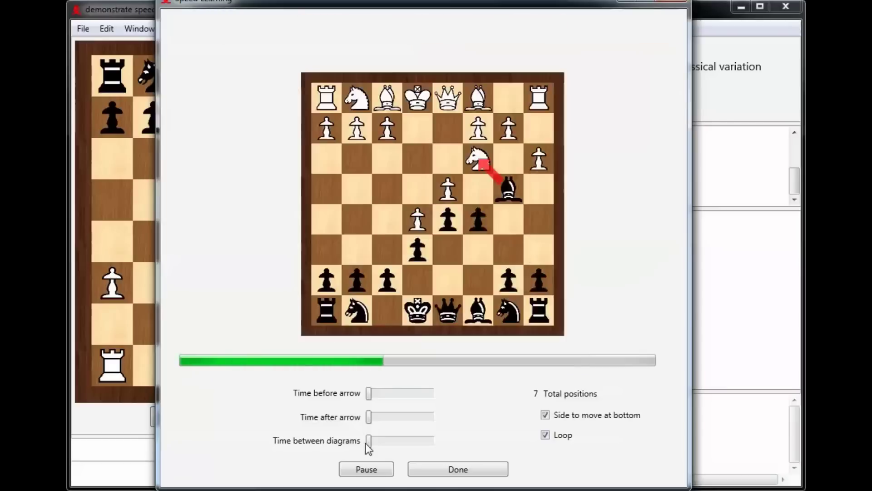
Raise the times after and before the arrow to slightly above mid-range, and pause and end the speed learning session.
left_click_drag(369, 417, 409, 417)
left_click_drag(370, 393, 405, 392)
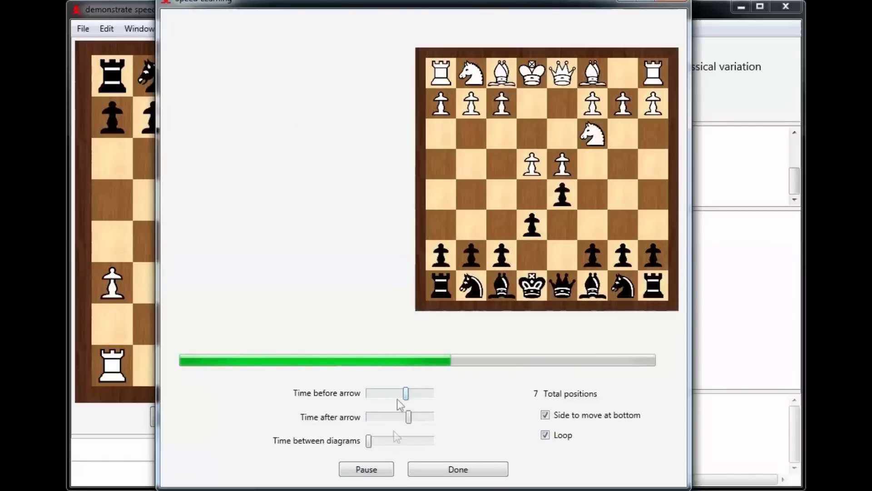
left_click(377, 470)
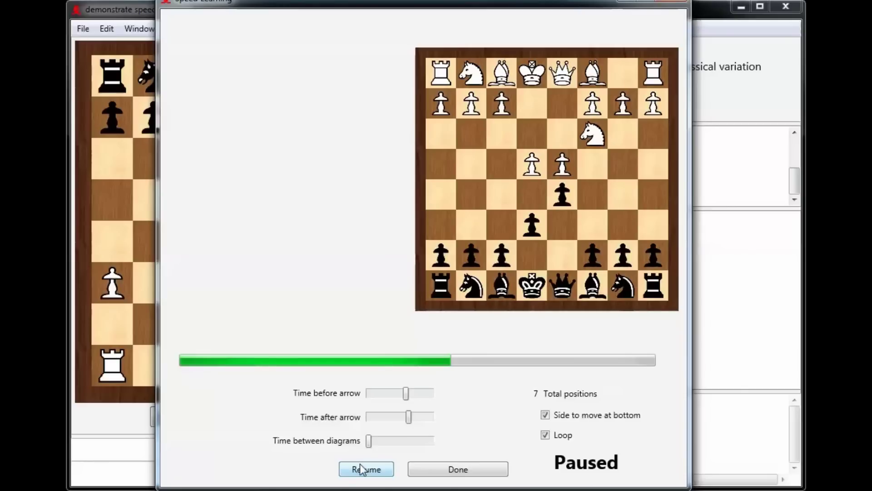
left_click(475, 468)
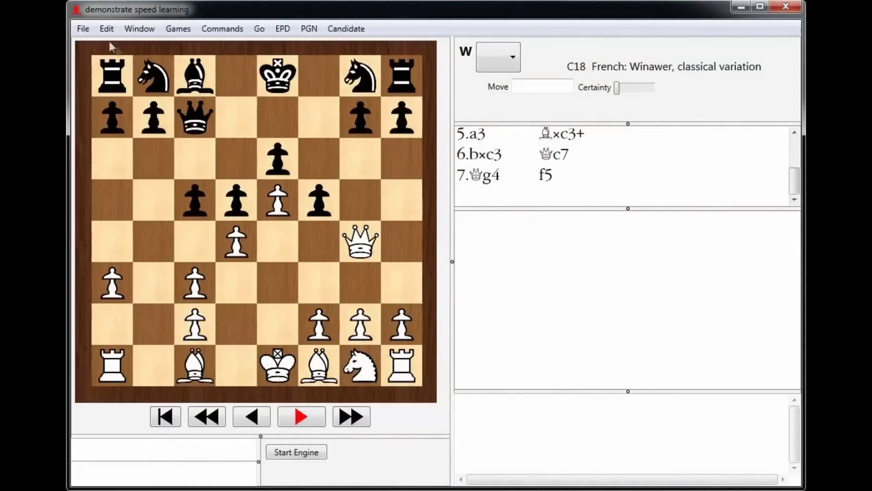
Open the ebook London System.4MD from the Ebooks folder.
left_click(84, 29)
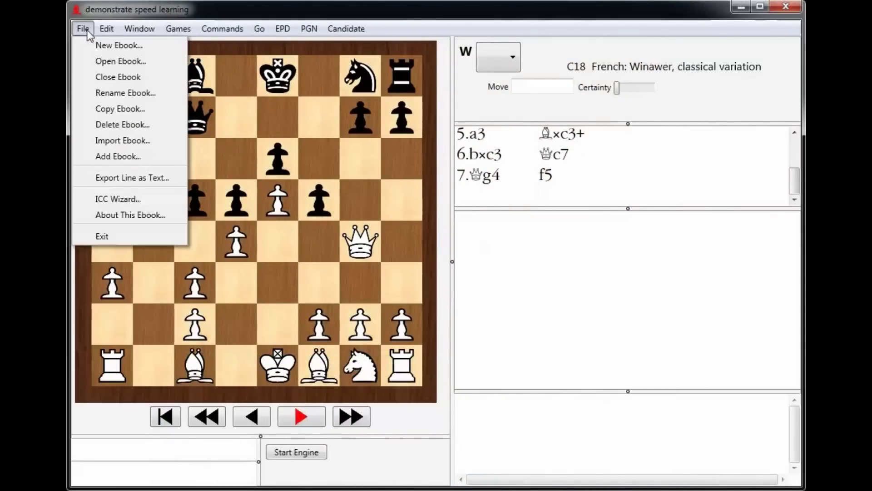
left_click(118, 61)
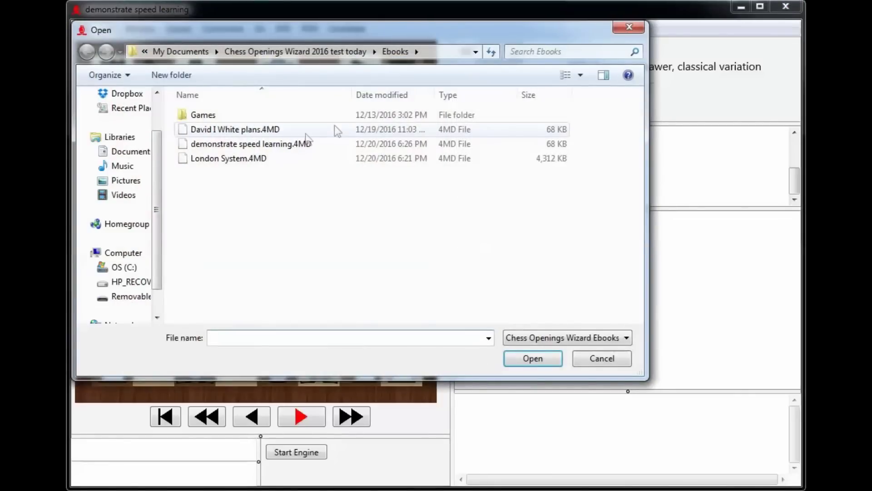
left_click(227, 159)
left_click(532, 358)
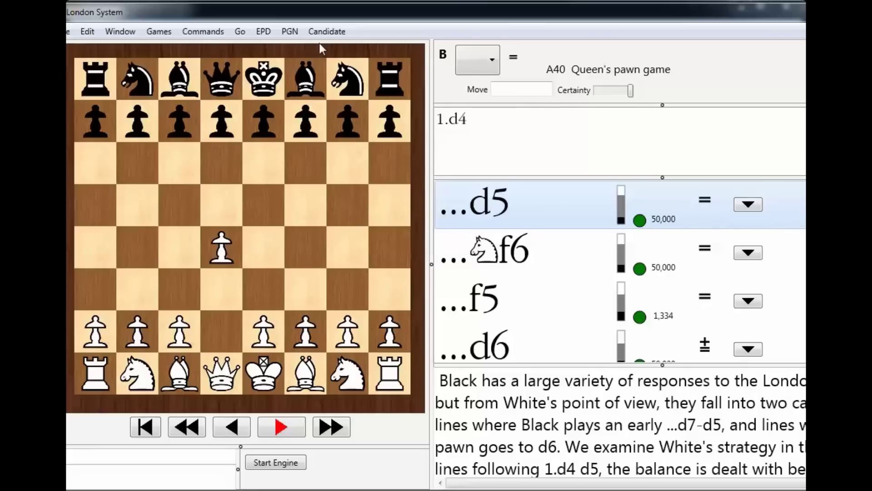
Set the speed learning position selection for the London System ebook to only White to move.
left_click(193, 30)
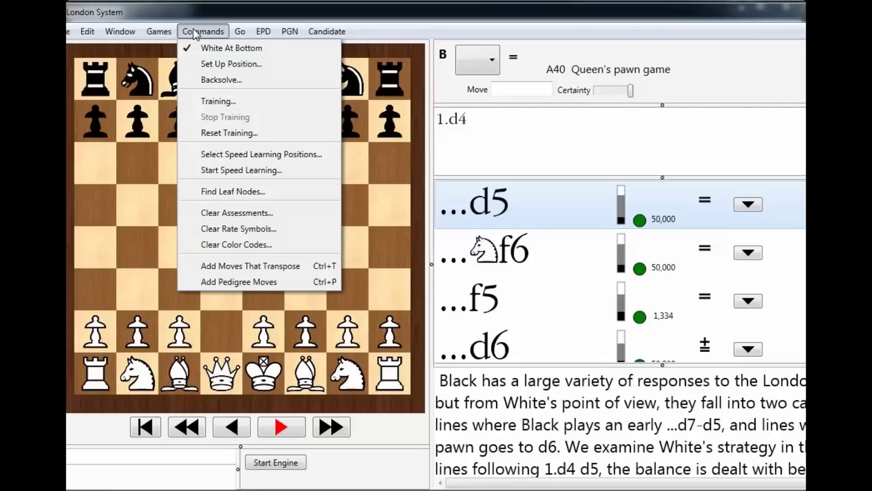
left_click(239, 153)
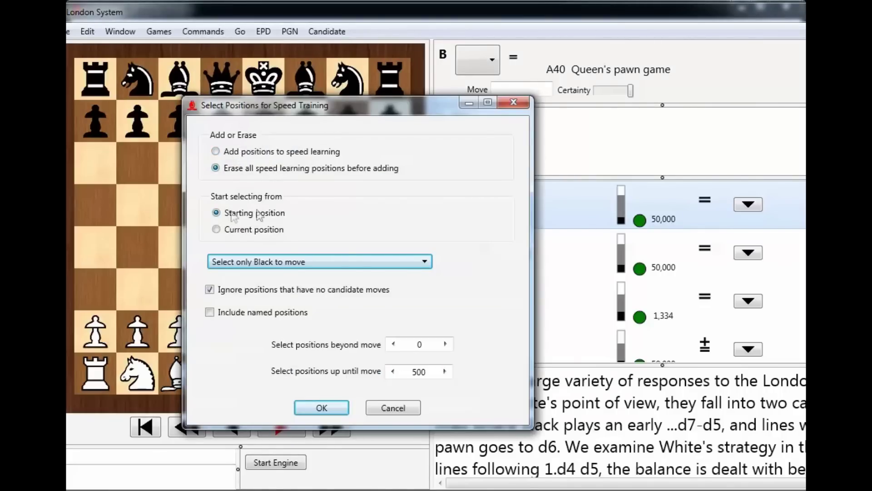
left_click(266, 262)
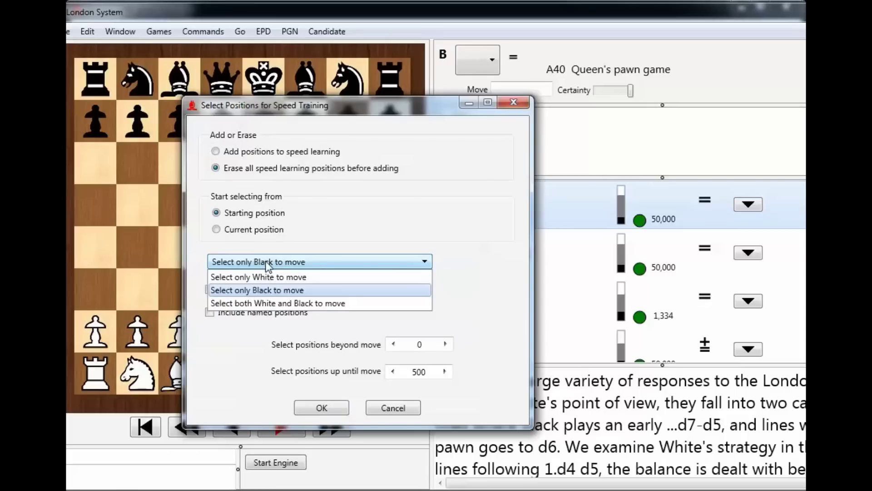
left_click(255, 277)
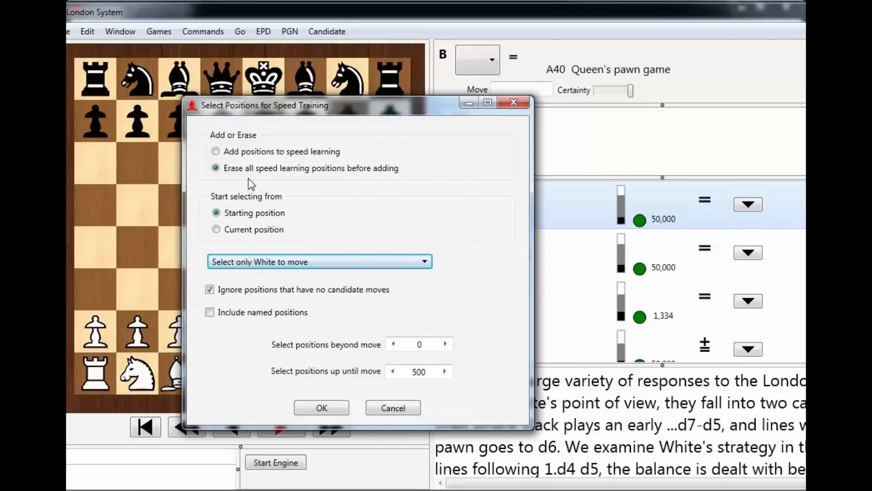
Limit the selection to positions beyond move 2 and up until move 7, and run it.
double_click(418, 344)
type("2")
left_click(415, 373)
double_click(416, 372)
type("7")
left_click(329, 409)
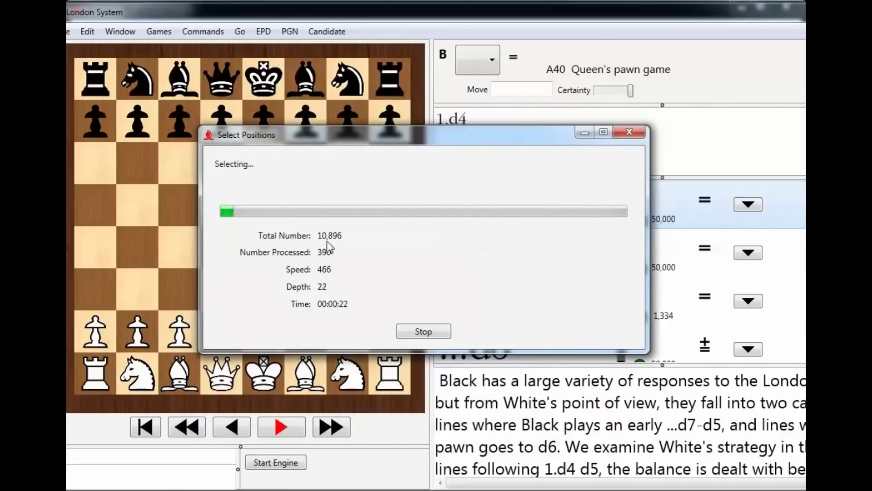